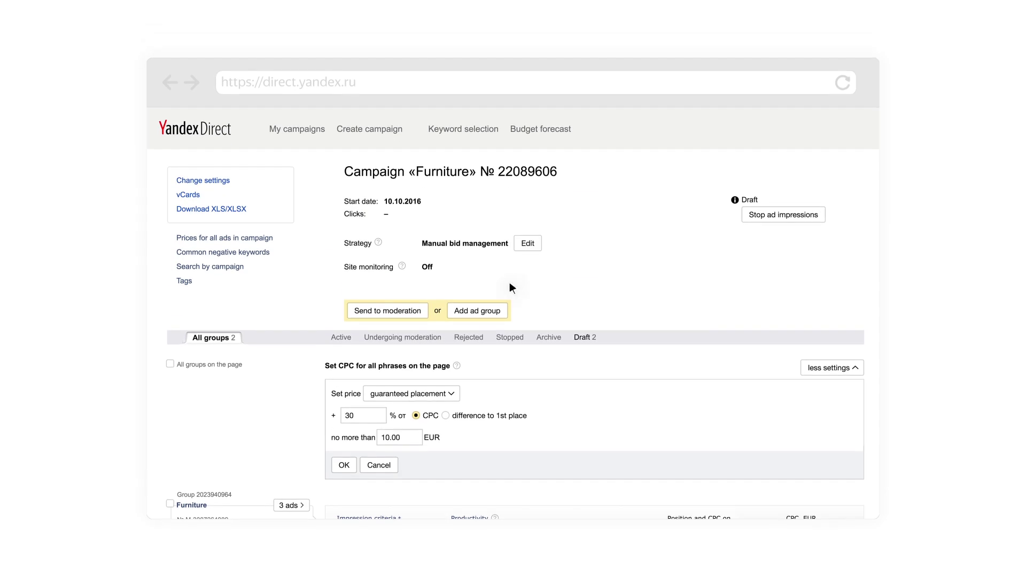
Enable a 10 EUR daily budget in the Furniture strategy and review the budget display modes
click(528, 243)
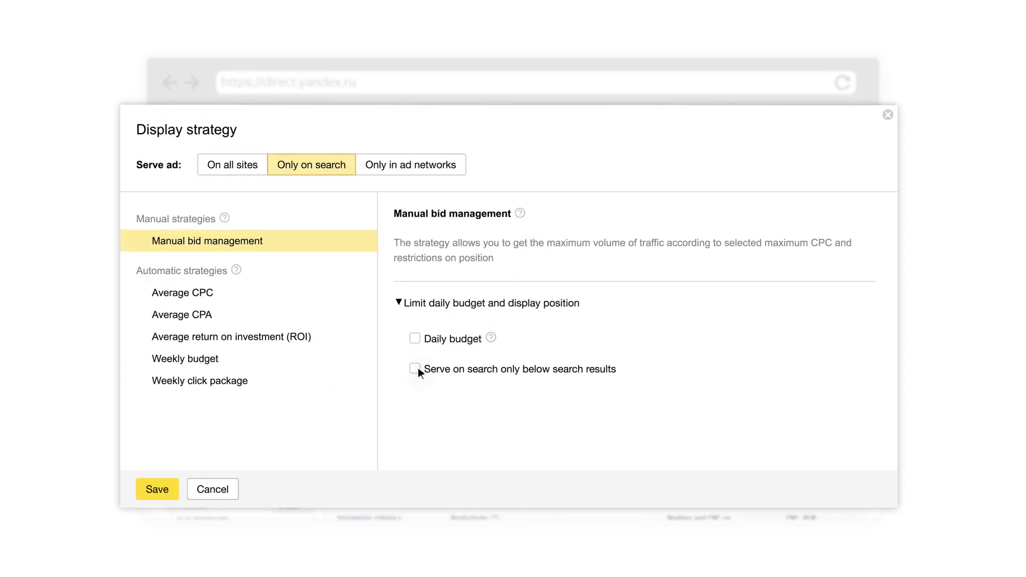
click(416, 338)
text(10)
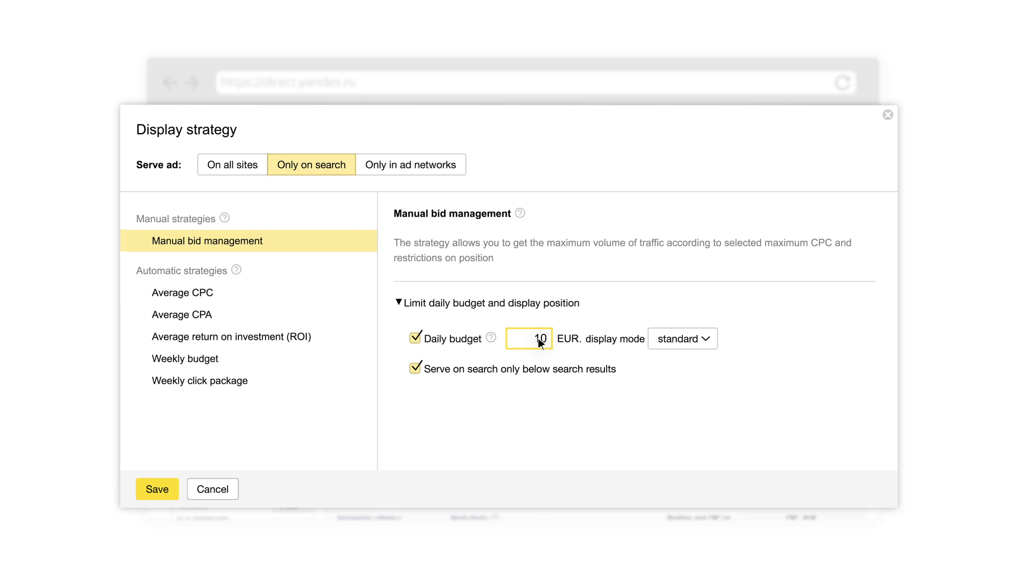
click(706, 345)
Save the daily-budget strategy and scroll down to the keyword bids table
click(168, 489)
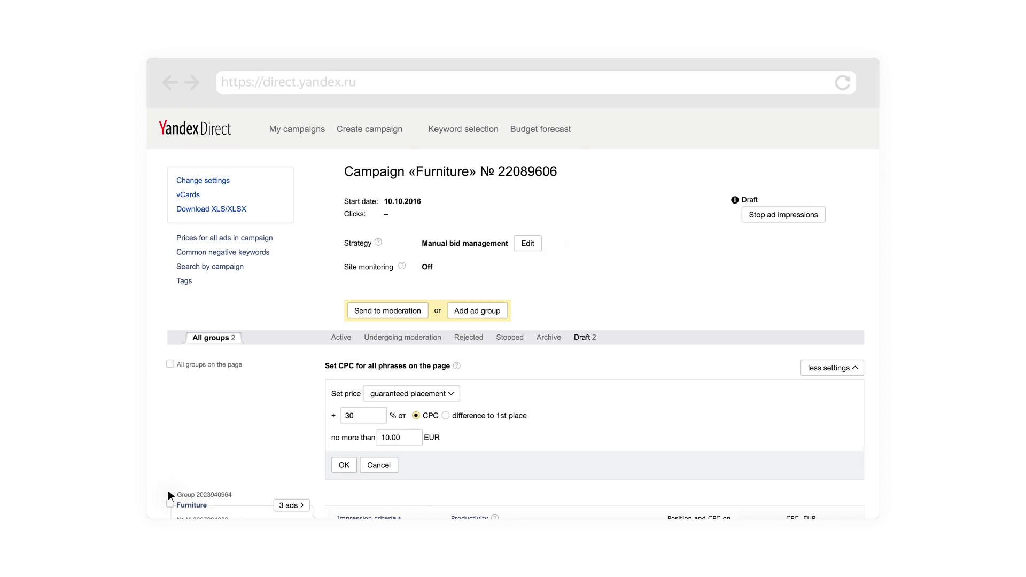
scroll(669, 446, down, 2)
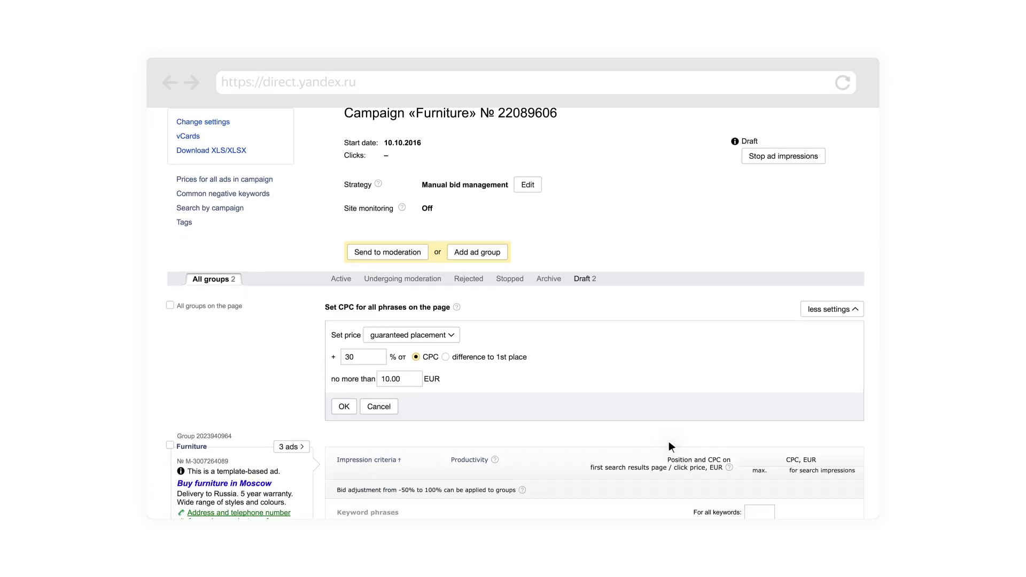
scroll(669, 442, down, 3)
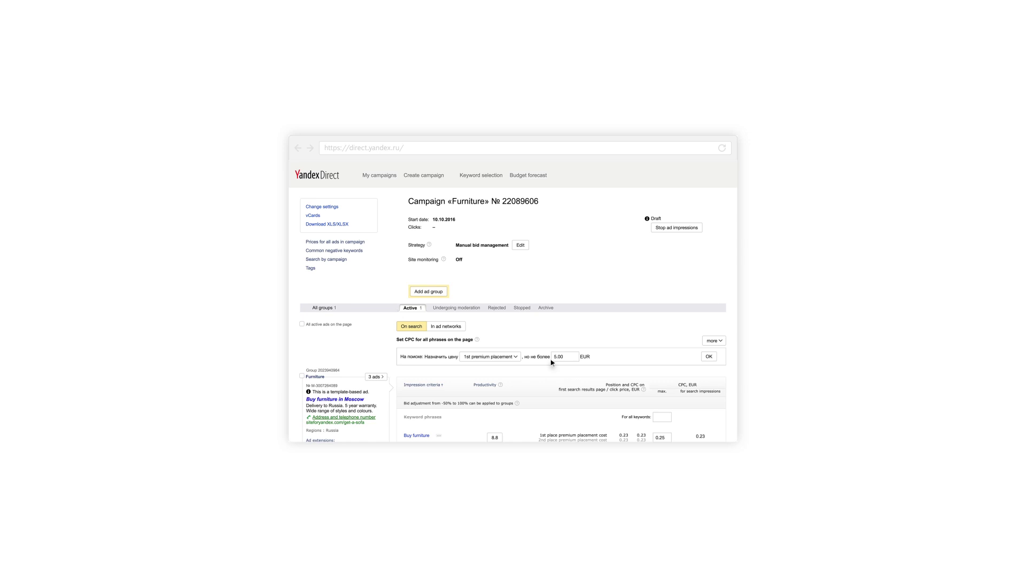
Apply the 1st premium placement bid, capped at 5.00 EUR, to every phrase
click(708, 358)
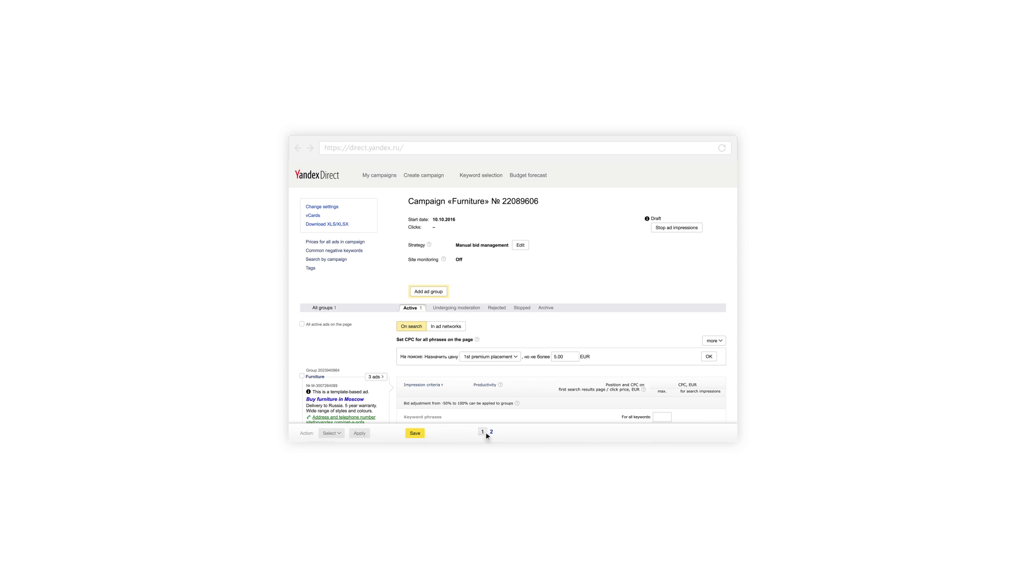
scroll(487, 436, down, 1)
scroll(487, 436, down, 2)
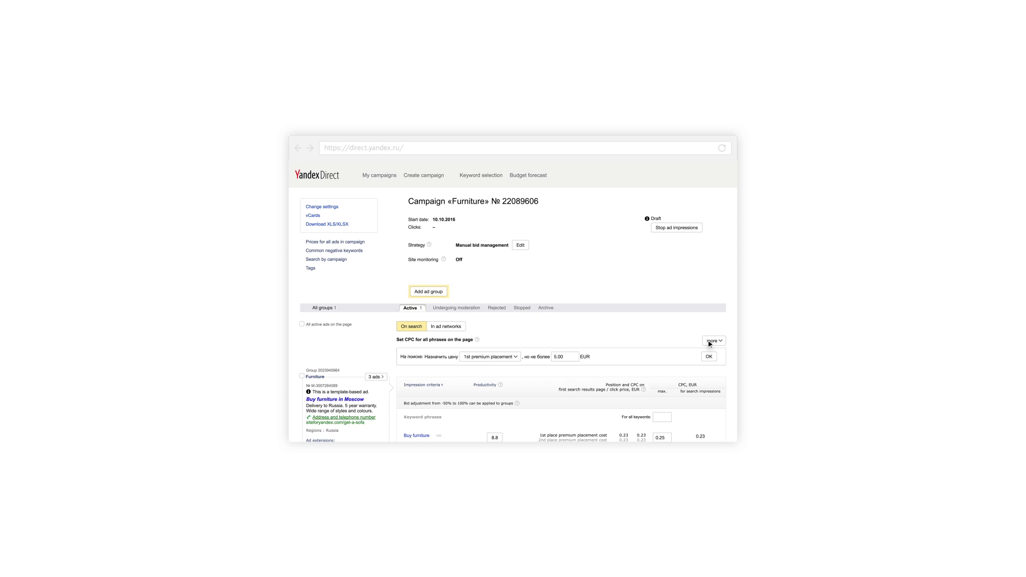
Target 2nd place premium placement for all-phrase bids and reopen the display strategy
click(709, 342)
text(40)
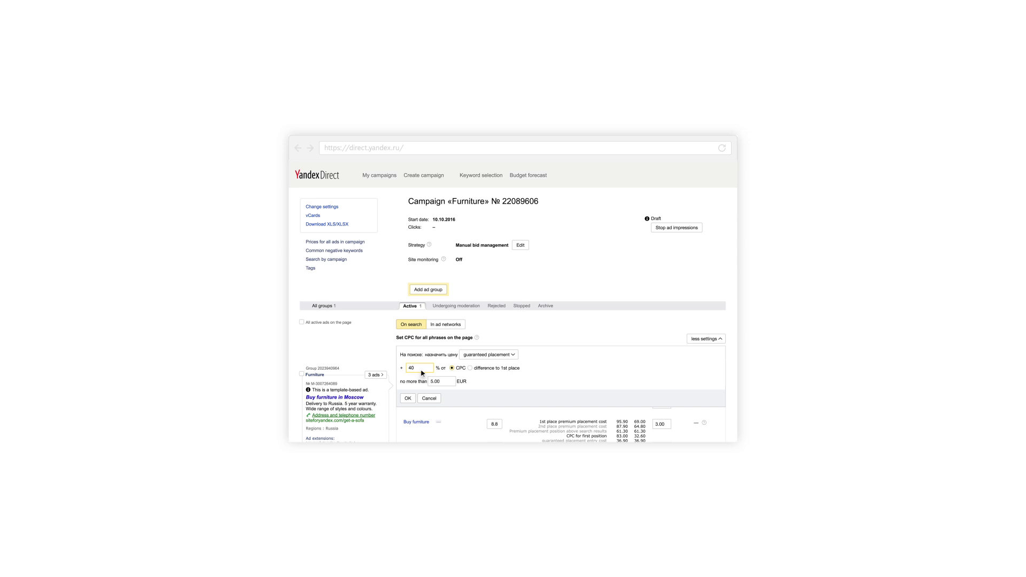
click(480, 357)
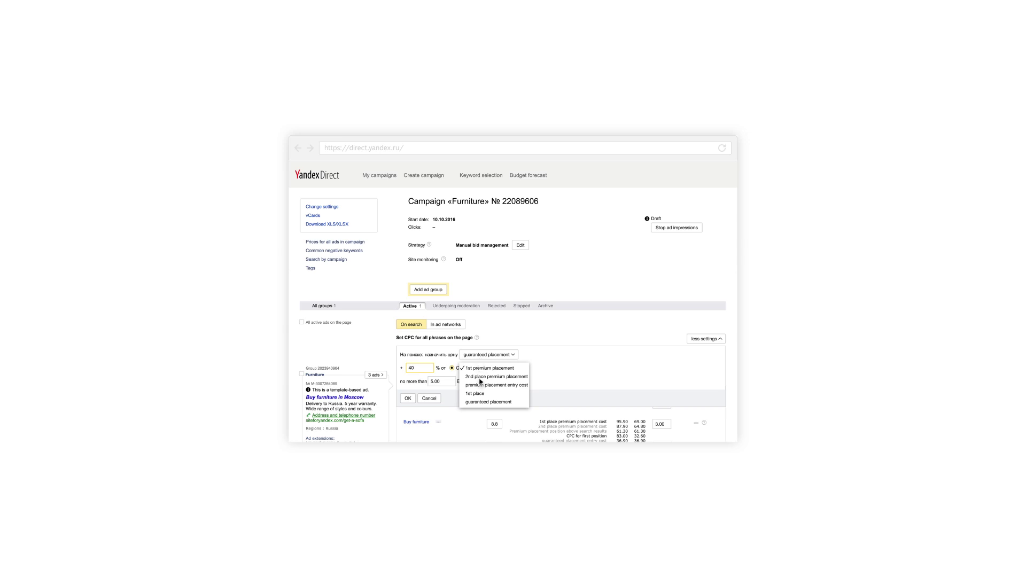
click(479, 377)
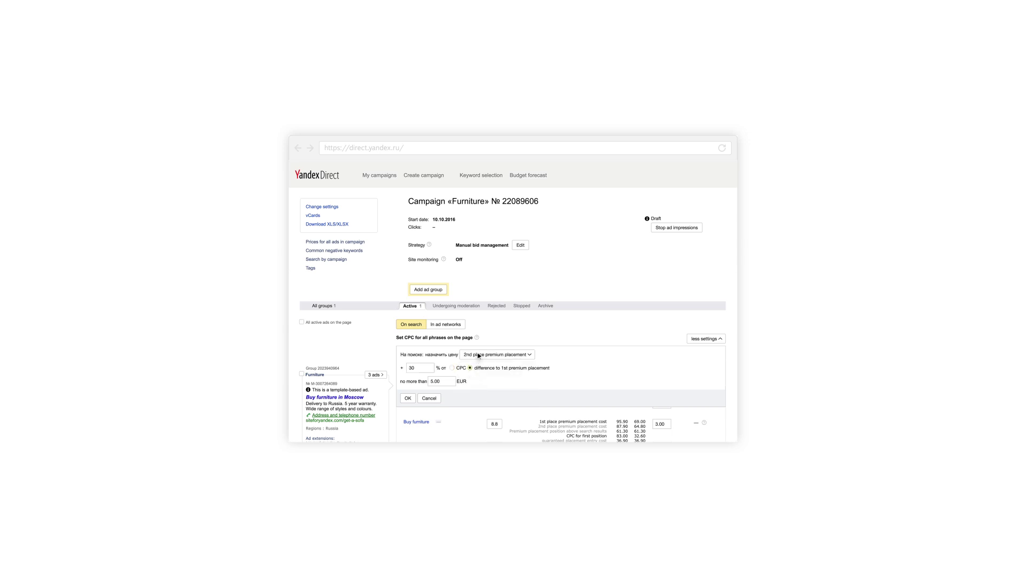
click(525, 246)
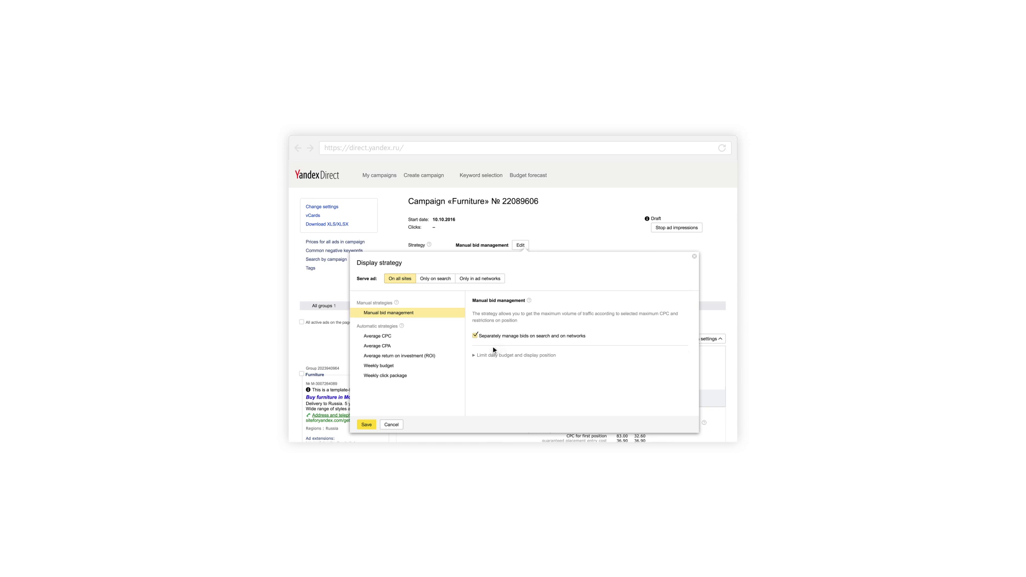
Keep On all sites with separate search and network bids, and save the strategy
click(367, 425)
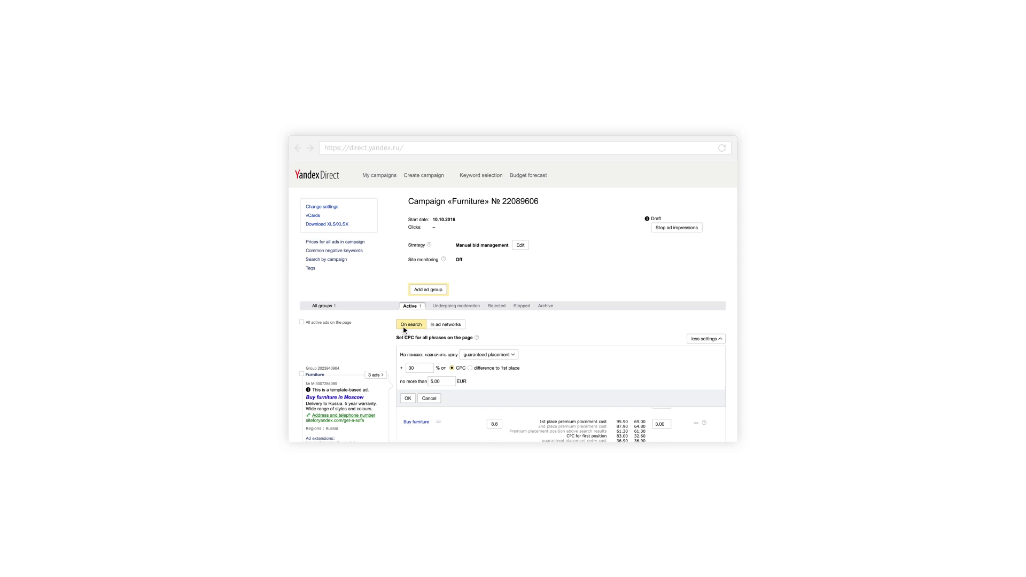
Open the campaign-wide price settings from Prices for all ads in campaign
click(355, 242)
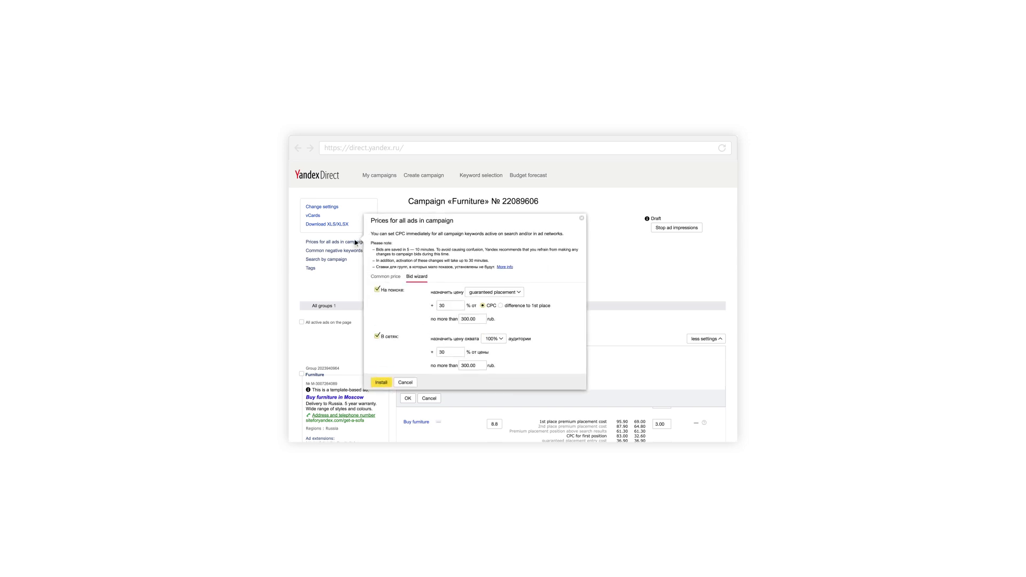